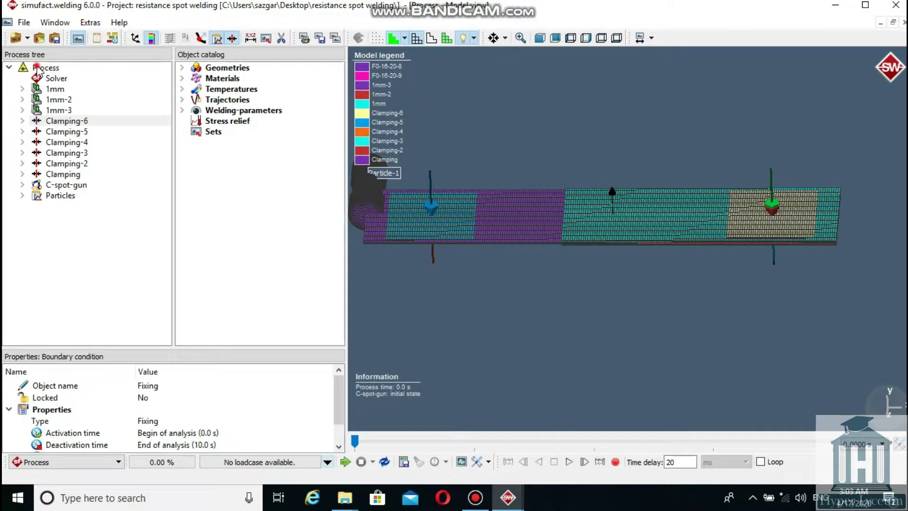
- In the Process settings, set the spot-welding process to 2 fixings and 7 clampings
{"action": "left_click", "coordinate": [39, 70]}
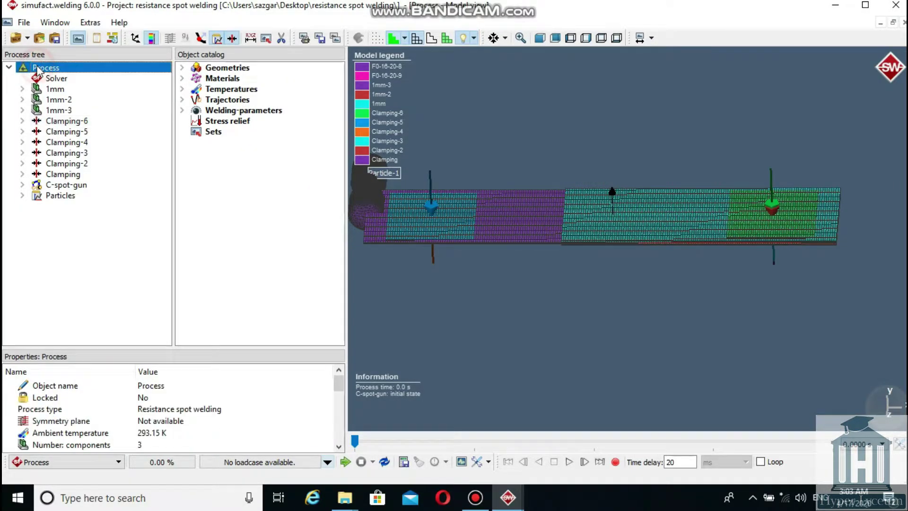
{"action": "double_click", "coordinate": [38, 69]}
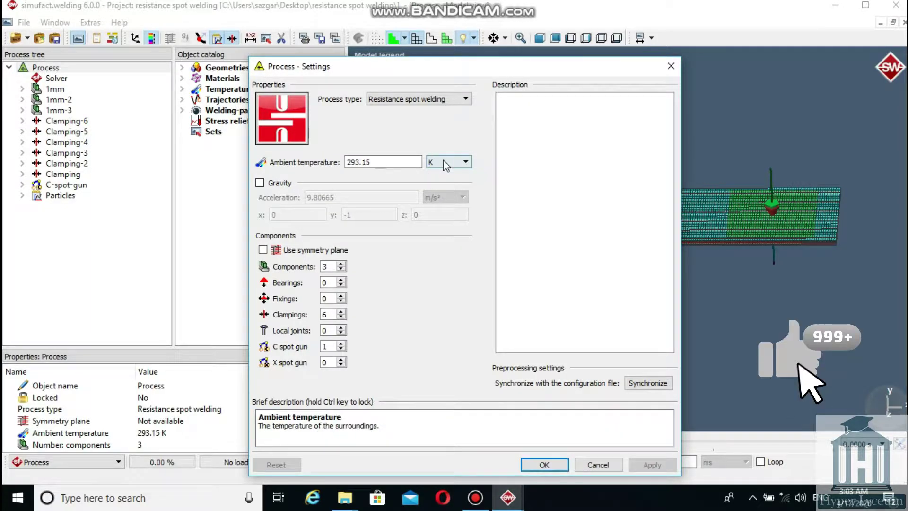
{"action": "left_click", "coordinate": [341, 295]}
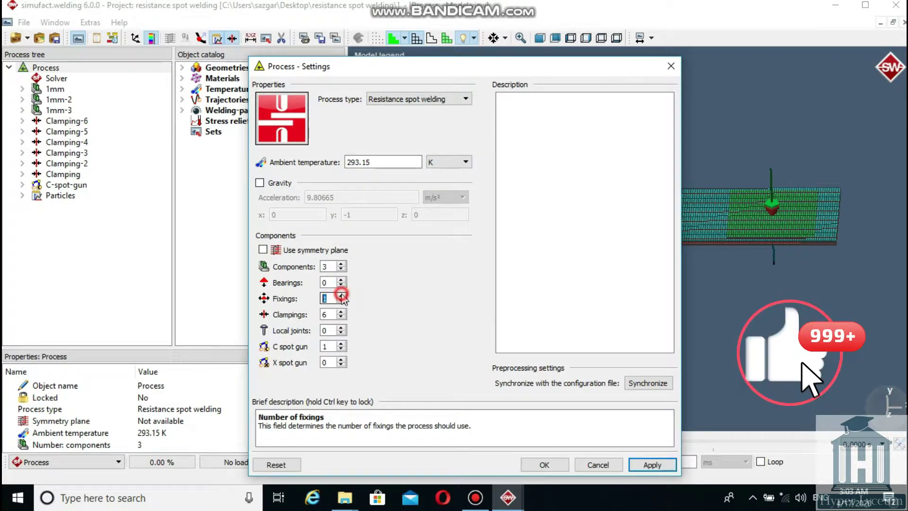
{"action": "left_click", "coordinate": [341, 296]}
{"action": "left_click", "coordinate": [341, 295]}
{"action": "left_click", "coordinate": [341, 302]}
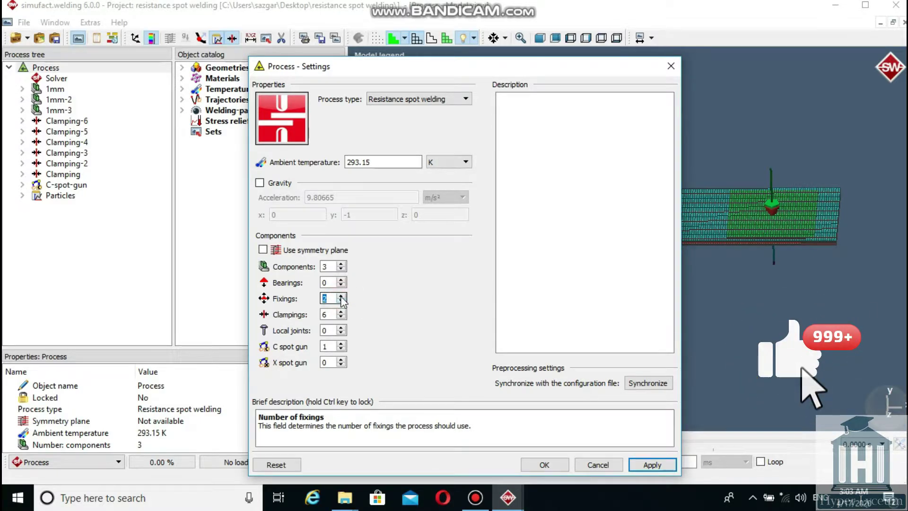
{"action": "left_click", "coordinate": [341, 312]}
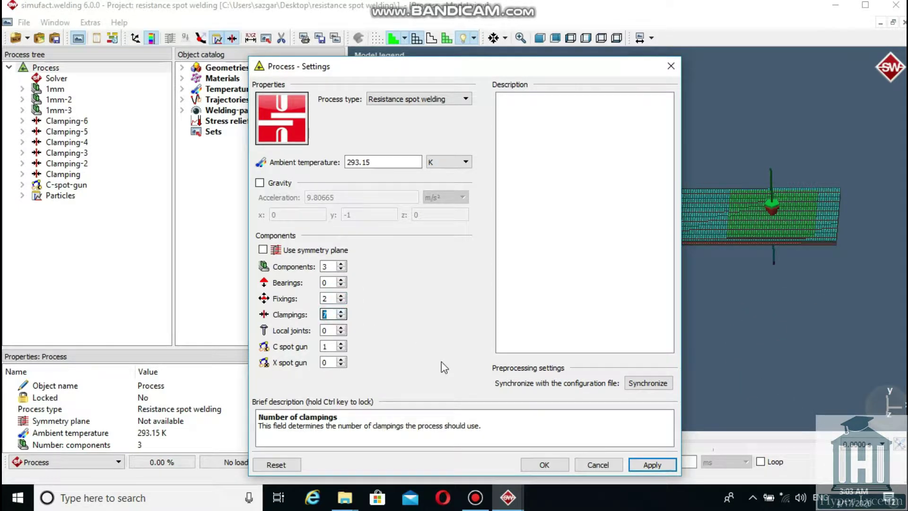
{"action": "left_click", "coordinate": [559, 465]}
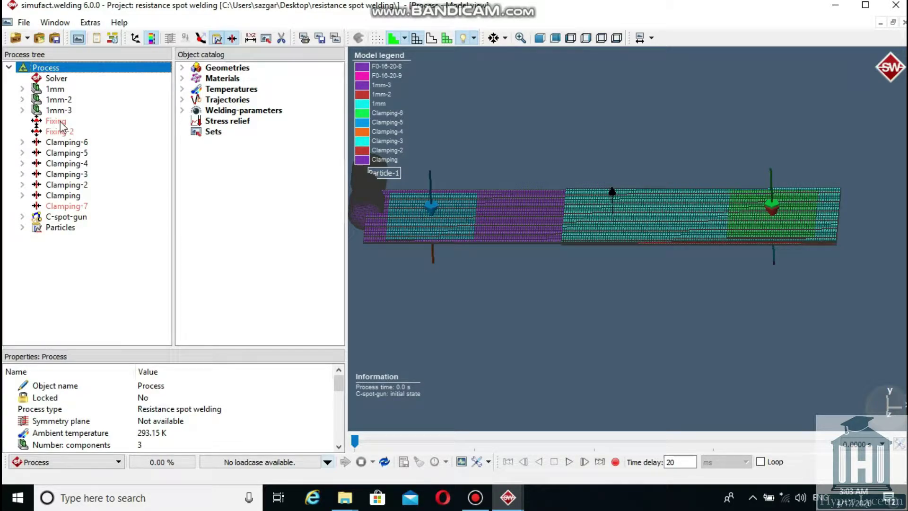
- Start generating geometry for the Fixing and set its y direction component Dy to 0
{"action": "left_click", "coordinate": [60, 122]}
{"action": "right_click", "coordinate": [60, 122]}
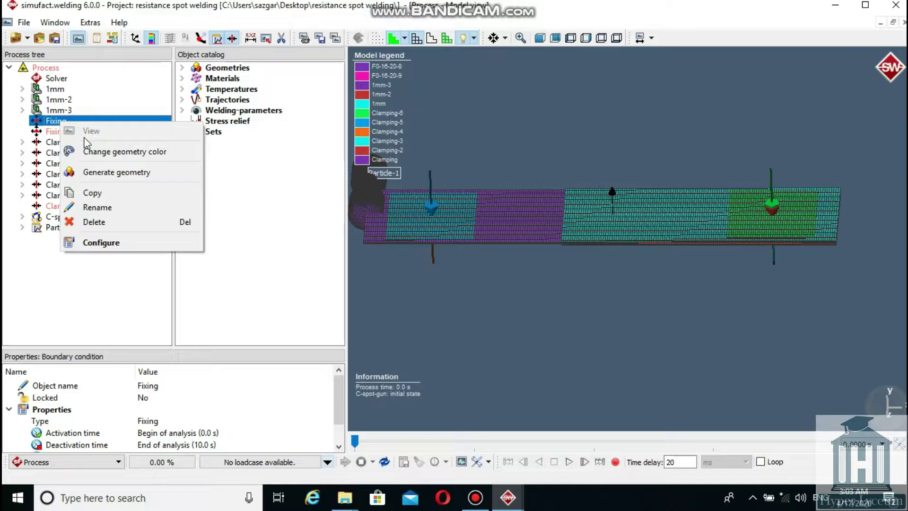
{"action": "left_click", "coordinate": [117, 174]}
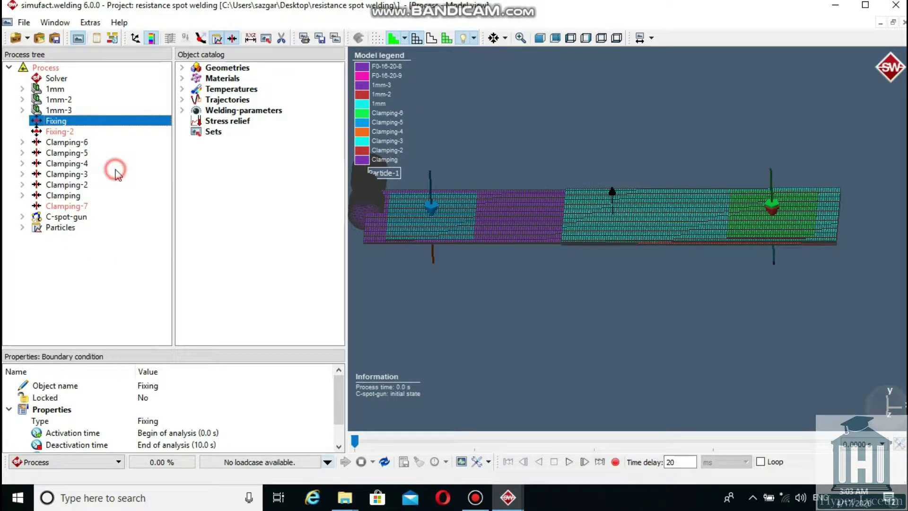
{"action": "left_click", "coordinate": [59, 162]}
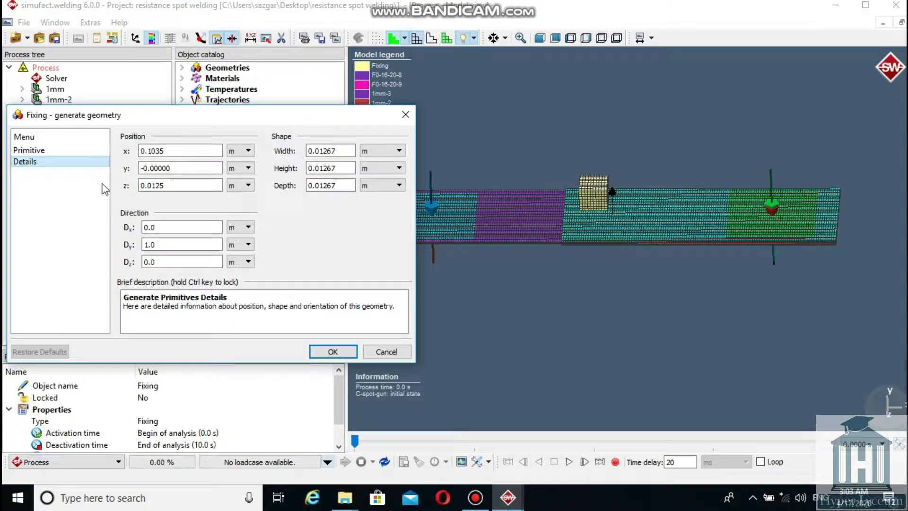
{"action": "left_click", "coordinate": [196, 244]}
{"action": "type", "text": "0"}
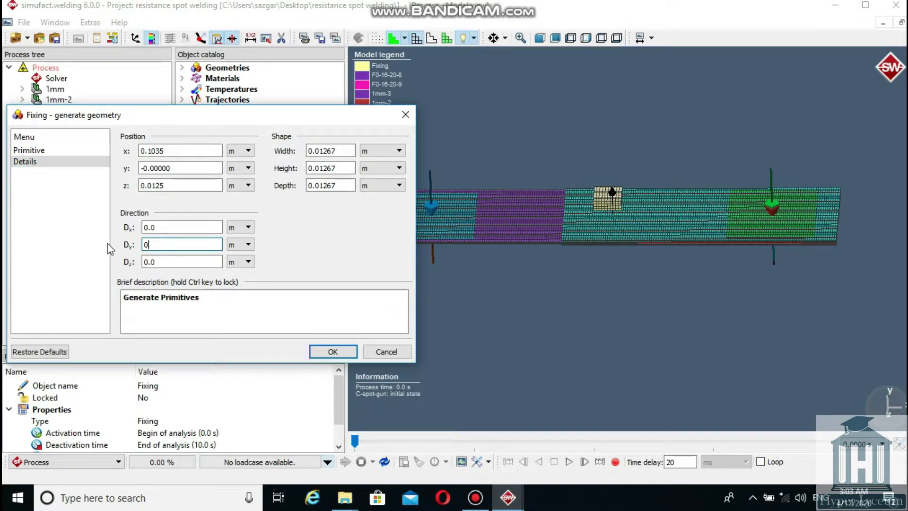
- Switch the cuboid's size and position units to mm
{"action": "left_click", "coordinate": [400, 150]}
{"action": "left_click", "coordinate": [369, 161]}
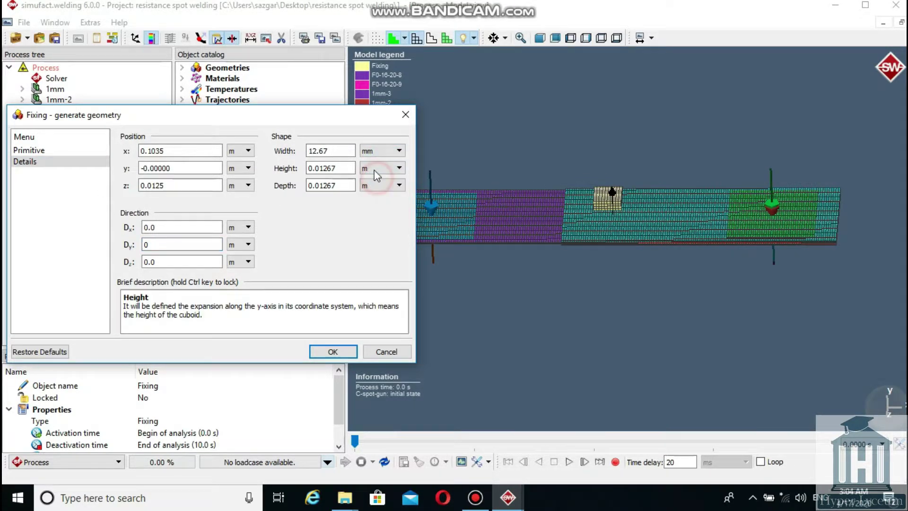
{"action": "left_click", "coordinate": [400, 168]}
{"action": "left_click", "coordinate": [369, 179]}
{"action": "left_click", "coordinate": [399, 186]}
{"action": "left_click", "coordinate": [369, 196]}
{"action": "left_click", "coordinate": [231, 151]}
{"action": "left_click", "coordinate": [234, 161]}
{"action": "left_click", "coordinate": [248, 168]}
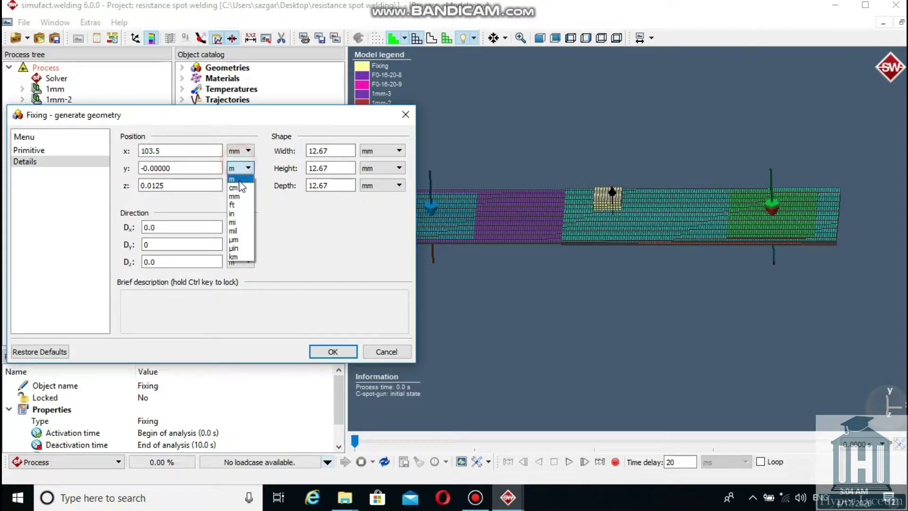
{"action": "left_click", "coordinate": [234, 178]}
{"action": "left_click", "coordinate": [248, 185]}
- Position the Fixing cuboid at z 22.5 mm and y 1.2 mm
{"action": "left_click", "coordinate": [234, 196]}
{"action": "type", "text": "22.5"}
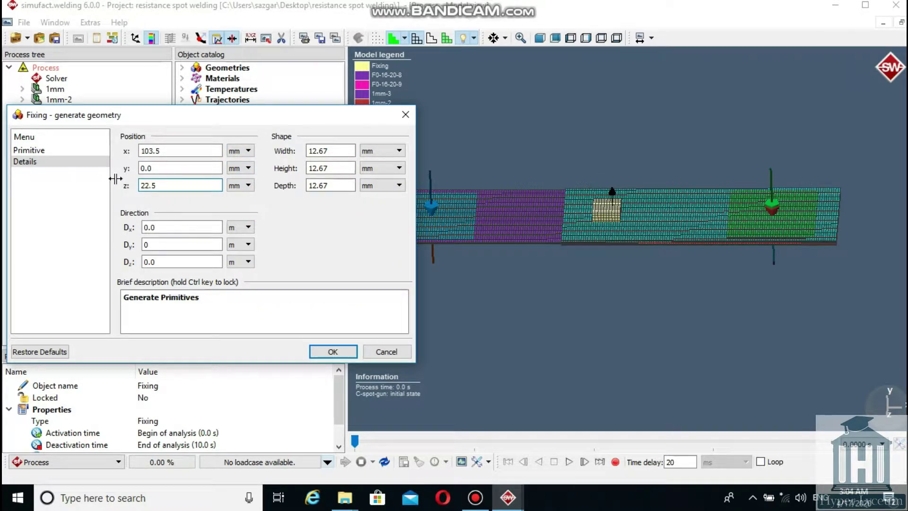
{"action": "left_click", "coordinate": [193, 169]}
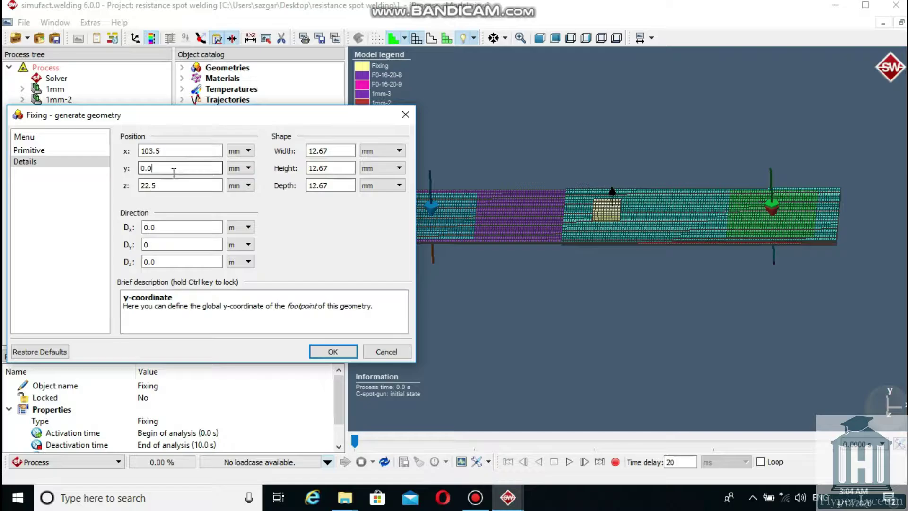
{"action": "double_click", "coordinate": [173, 173]}
{"action": "type", "text": "1.2"}
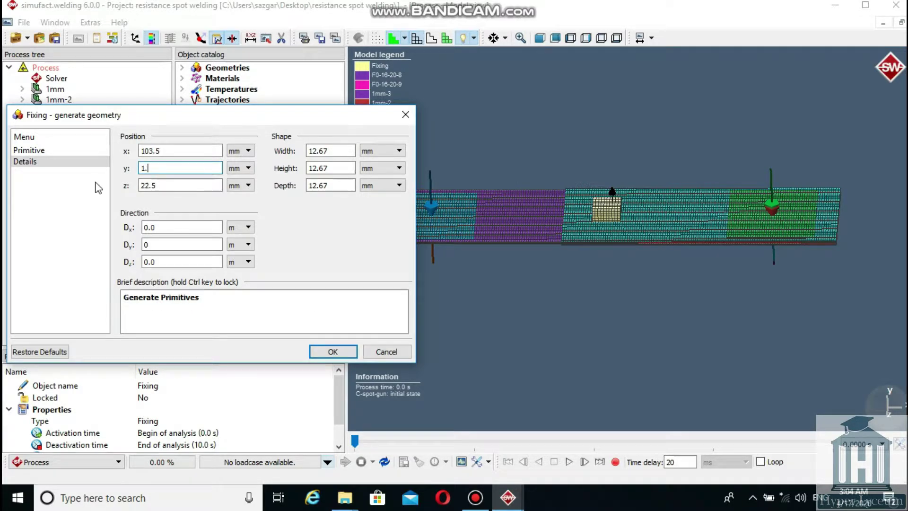
{"action": "left_click", "coordinate": [189, 153]}
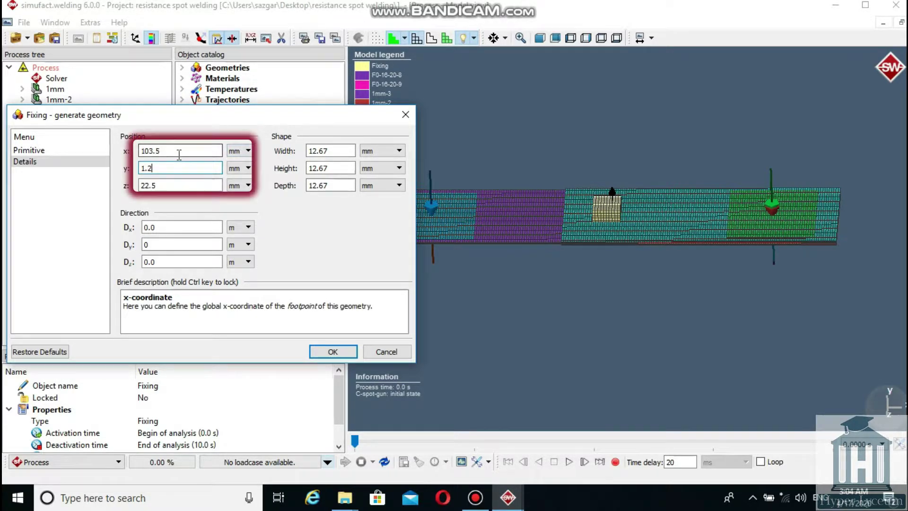
- Set the Fixing cuboid's x position to 215 mm and its depth to 45 mm
{"action": "left_click", "coordinate": [156, 150]}
{"action": "double_click", "coordinate": [155, 150]}
{"action": "type", "text": "215"}
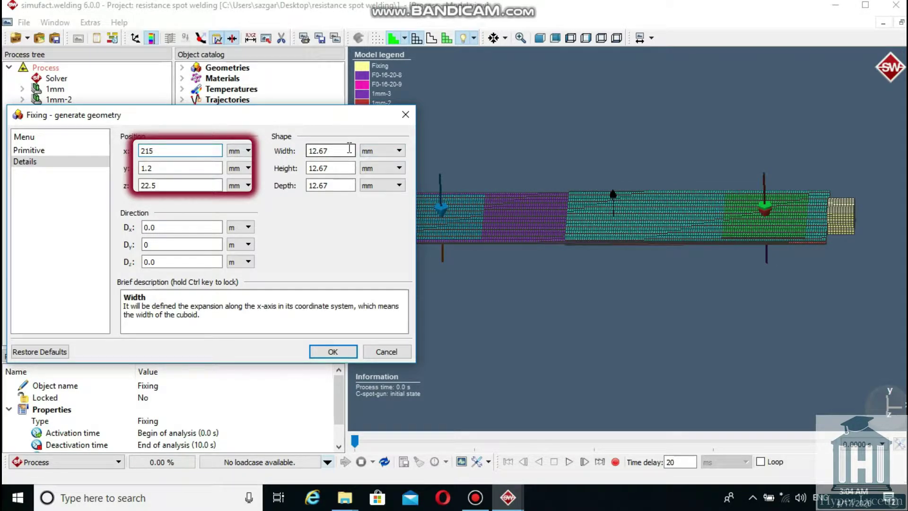
{"action": "double_click", "coordinate": [344, 186]}
{"action": "type", "text": "45"}
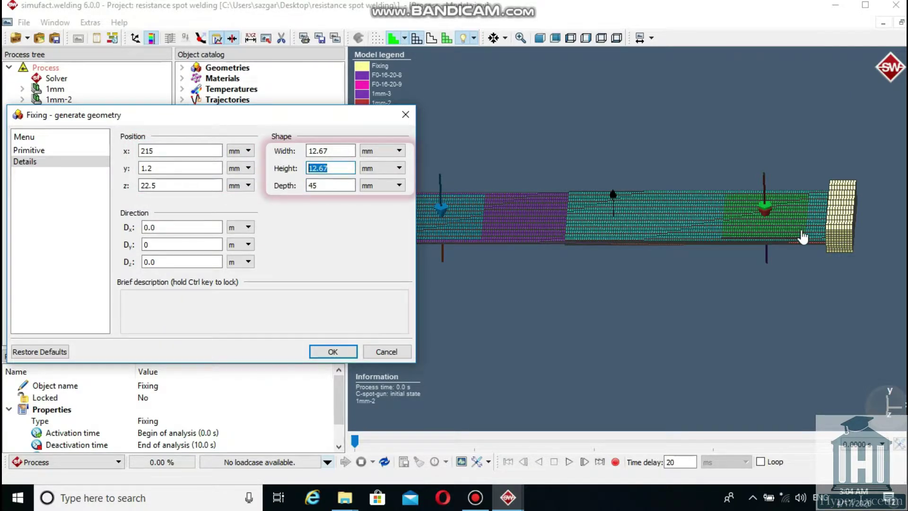
{"action": "scroll", "coordinate": [781, 238], "scroll_direction": "up", "scroll_amount": 2}
{"action": "middle_click_drag", "start_coordinate": [757, 240], "coordinate": [555, 227]}
{"action": "scroll", "coordinate": [555, 227], "scroll_direction": "up", "scroll_amount": 5}
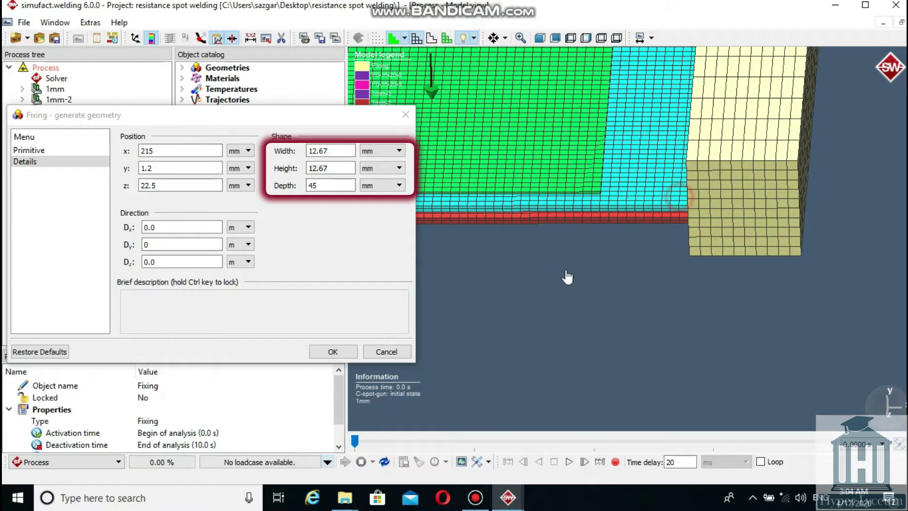
- Give the Fixing cuboid a height of 1 mm and a width of 0.8 mm
{"action": "double_click", "coordinate": [353, 168]}
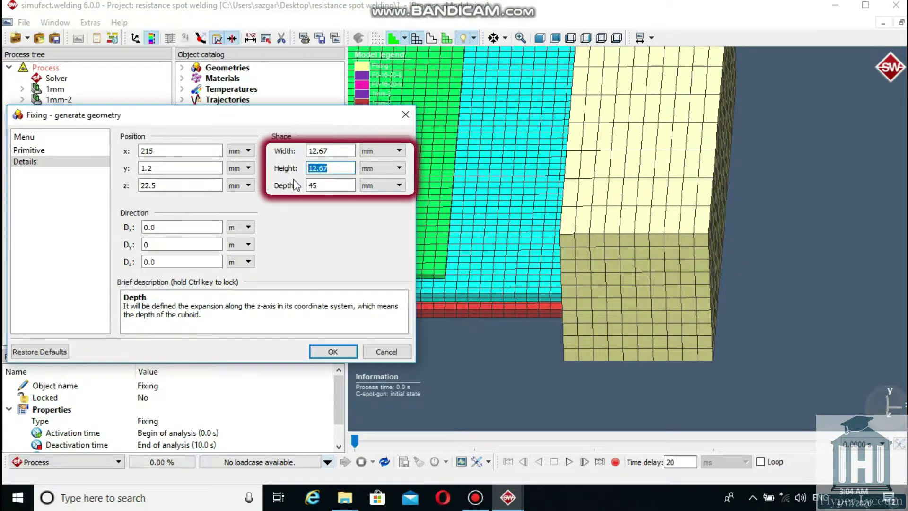
{"action": "type", "text": "1"}
{"action": "left_click", "coordinate": [342, 151]}
{"action": "left_click_drag", "start_coordinate": [343, 150], "coordinate": [301, 155]}
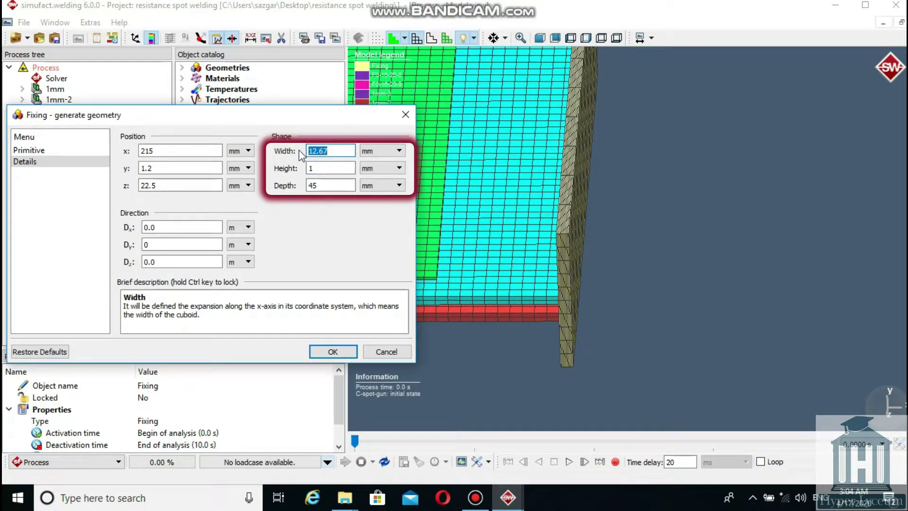
{"action": "type", "text": "0.8"}
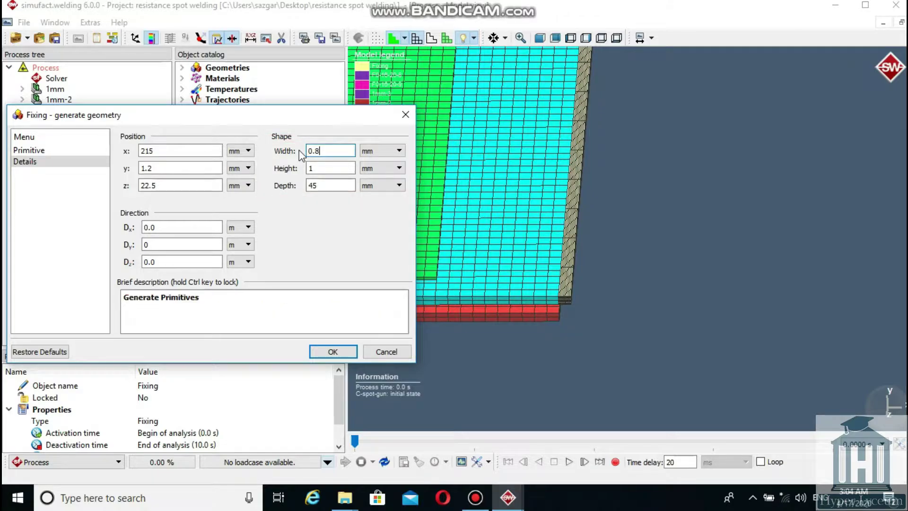
- Set 45 mesh slices along z and generate the Fixing geometry
{"action": "scroll", "coordinate": [598, 275], "scroll_direction": "up", "scroll_amount": 5}
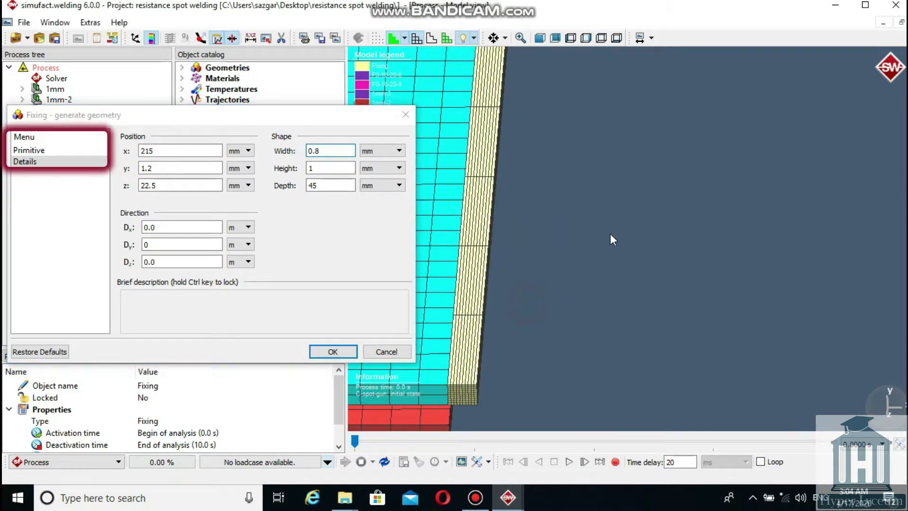
{"action": "left_click", "coordinate": [67, 154]}
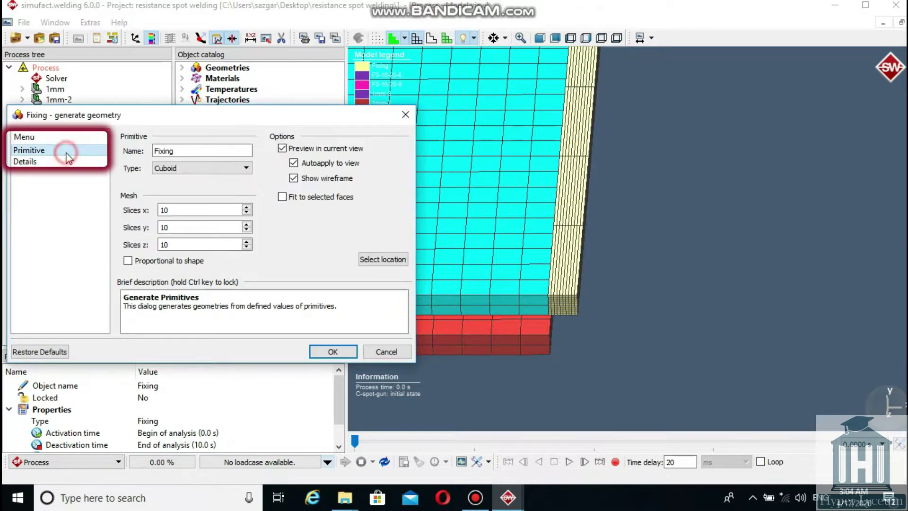
{"action": "left_click", "coordinate": [171, 210]}
{"action": "double_click", "coordinate": [181, 245]}
{"action": "type", "text": "45"}
{"action": "double_click", "coordinate": [183, 227]}
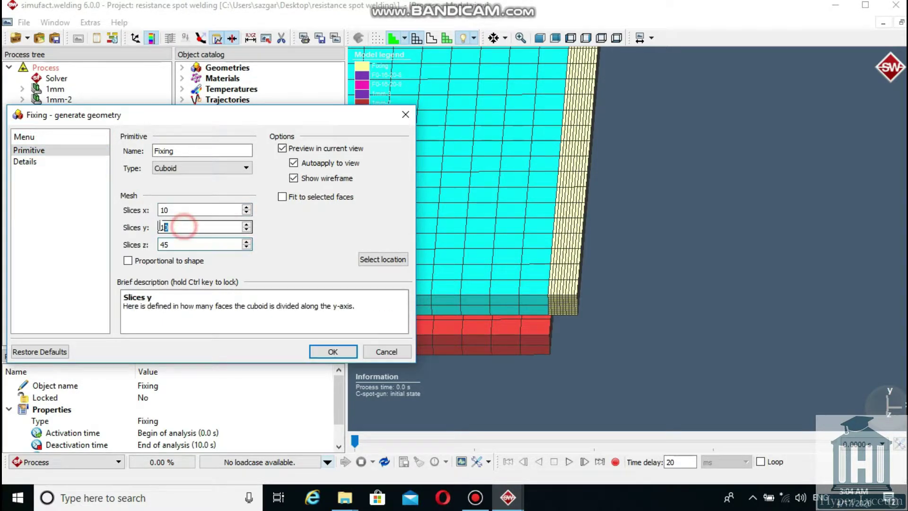
{"action": "type", "text": "2"}
{"action": "type", "text": "1"}
{"action": "double_click", "coordinate": [167, 210]}
{"action": "type", "text": "2"}
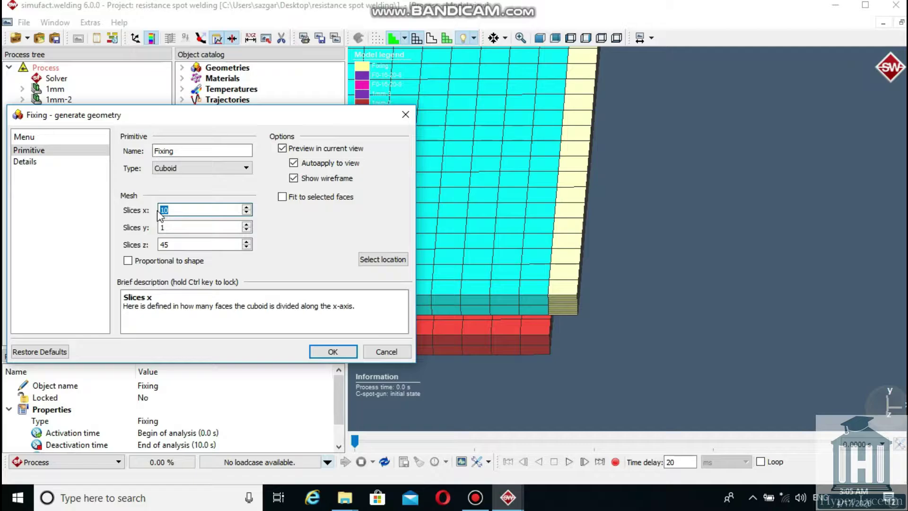
{"action": "left_click", "coordinate": [350, 349]}
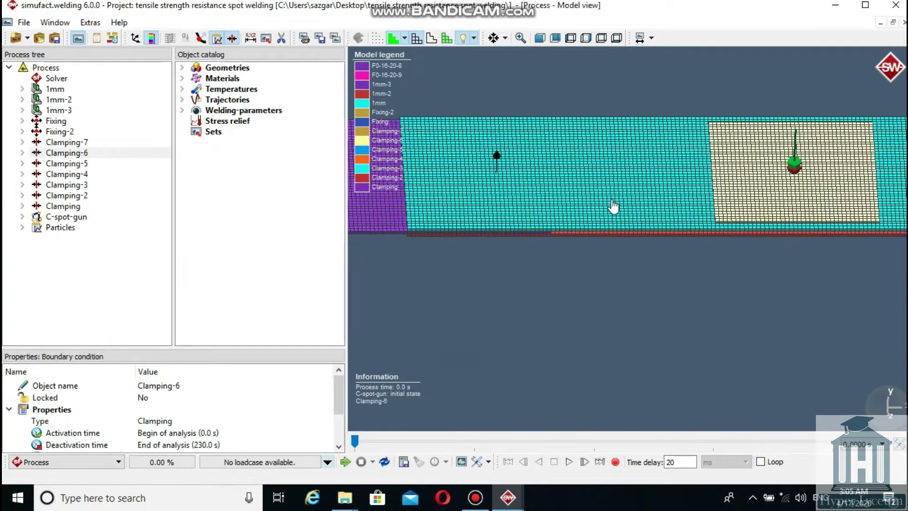
- Pan and zoom the model view onto the plate with its fixings and clampings
{"action": "left_click_drag", "start_coordinate": [614, 206], "coordinate": [463, 232]}
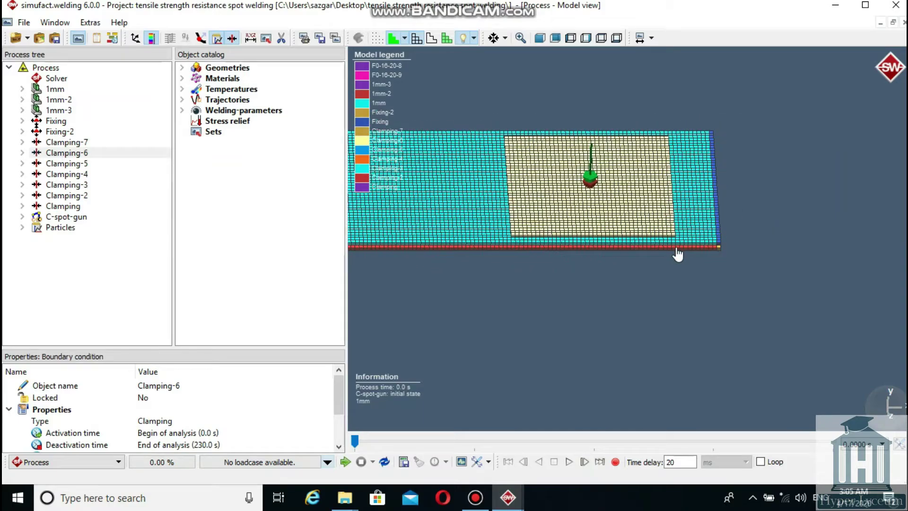
{"action": "scroll", "coordinate": [719, 260], "scroll_direction": "up", "scroll_amount": 3}
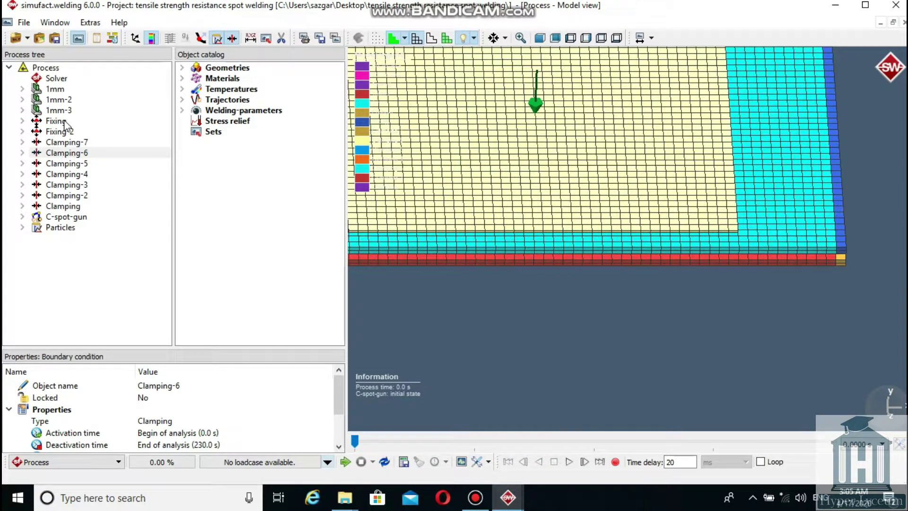
- Set the Fixing to deactivate at 230 s
{"action": "double_click", "coordinate": [56, 121]}
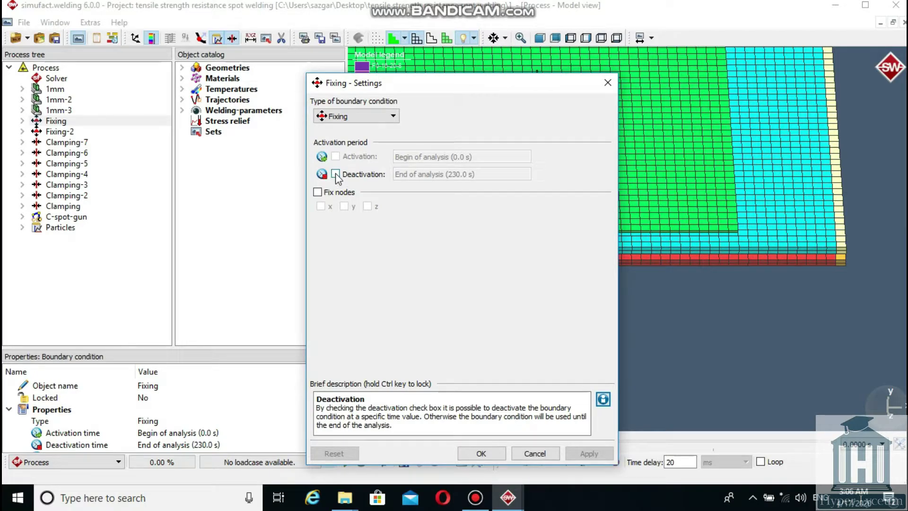
{"action": "left_click", "coordinate": [335, 174]}
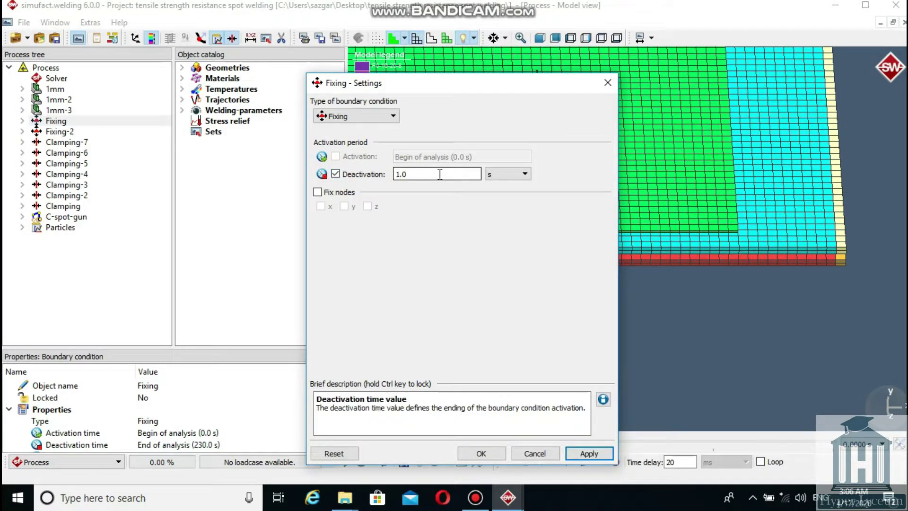
{"action": "left_click_drag", "start_coordinate": [440, 175], "coordinate": [396, 174]}
{"action": "type", "text": "230"}
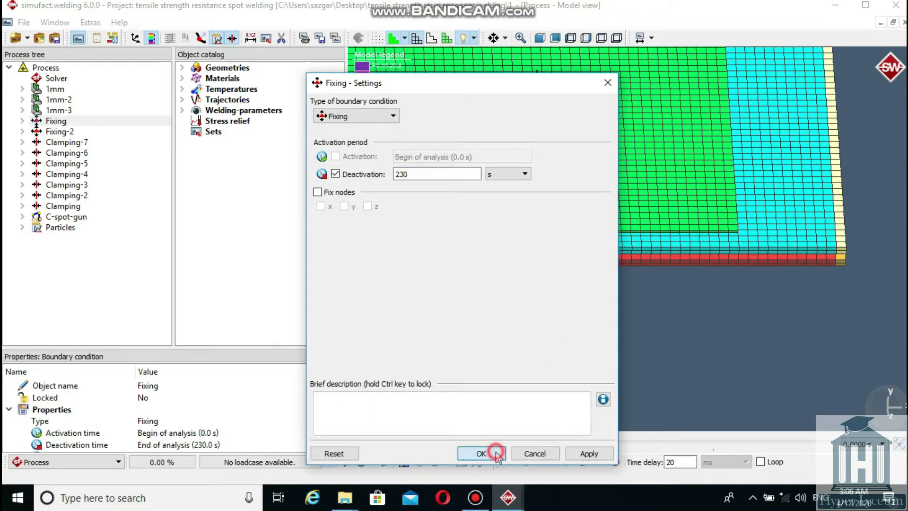
{"action": "left_click", "coordinate": [481, 453]}
- Enable deactivation for Fixing-2 at 230 s
{"action": "double_click", "coordinate": [60, 131]}
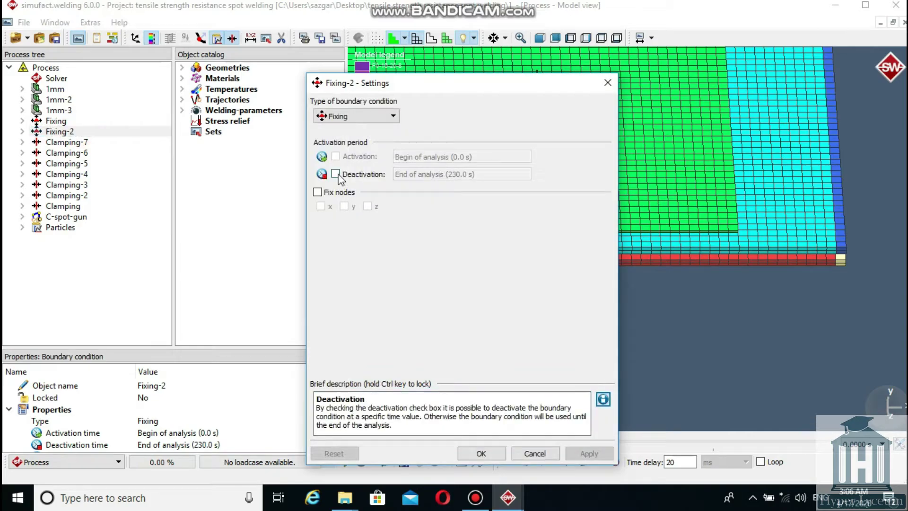
{"action": "left_click", "coordinate": [335, 174]}
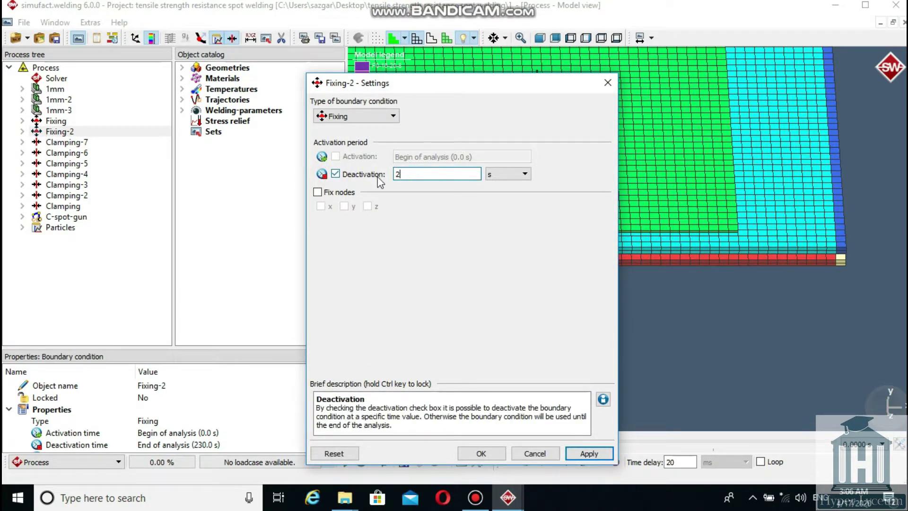
{"action": "left_click", "coordinate": [481, 452]}
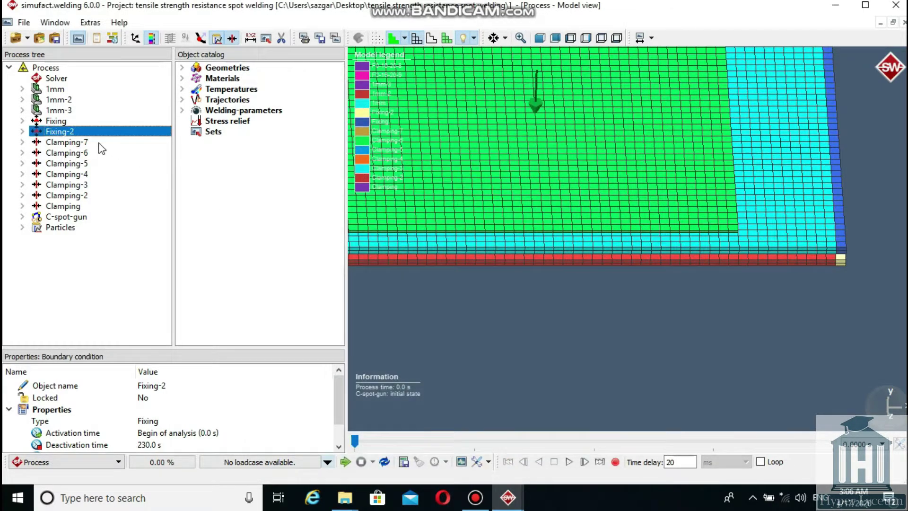
- Give Clamping-7 a start time of 100 s, end time of 230 s and x direction -1
{"action": "double_click", "coordinate": [76, 143]}
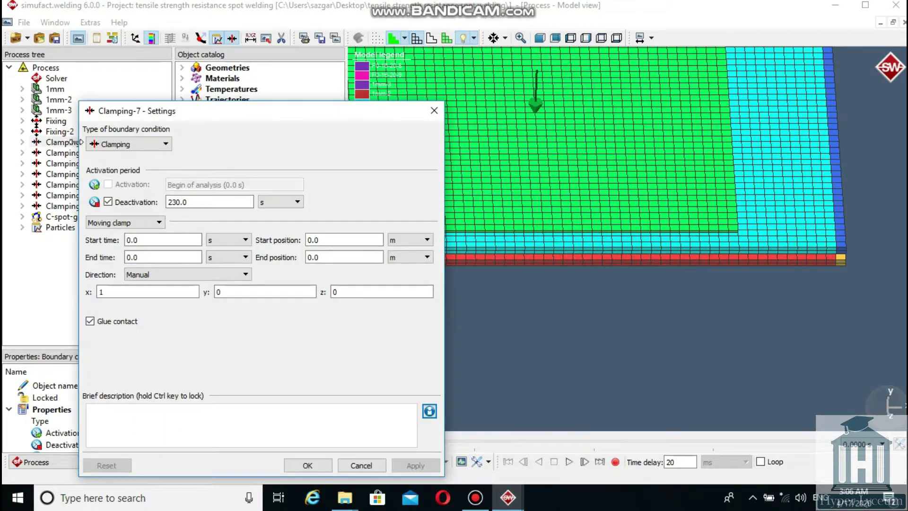
{"action": "double_click", "coordinate": [142, 240]}
{"action": "type", "text": "100"}
{"action": "left_click", "coordinate": [151, 258]}
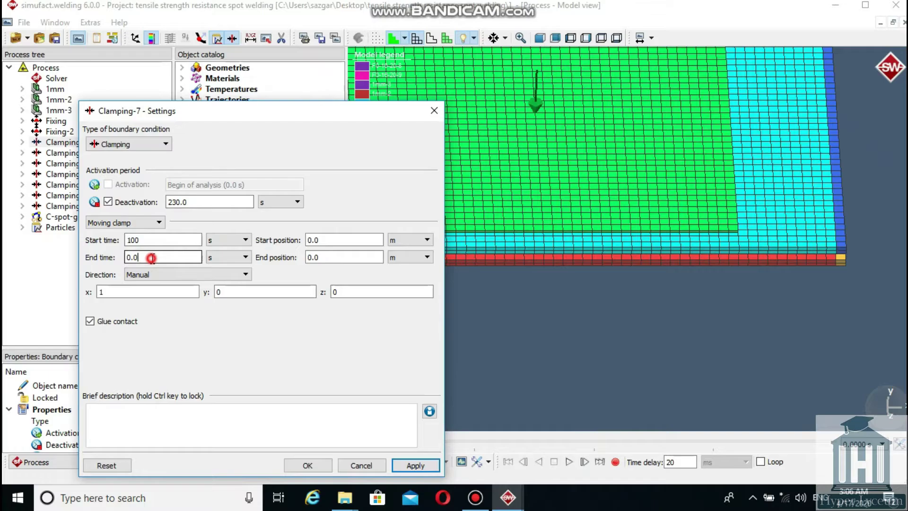
{"action": "left_click_drag", "start_coordinate": [151, 258], "coordinate": [122, 260]}
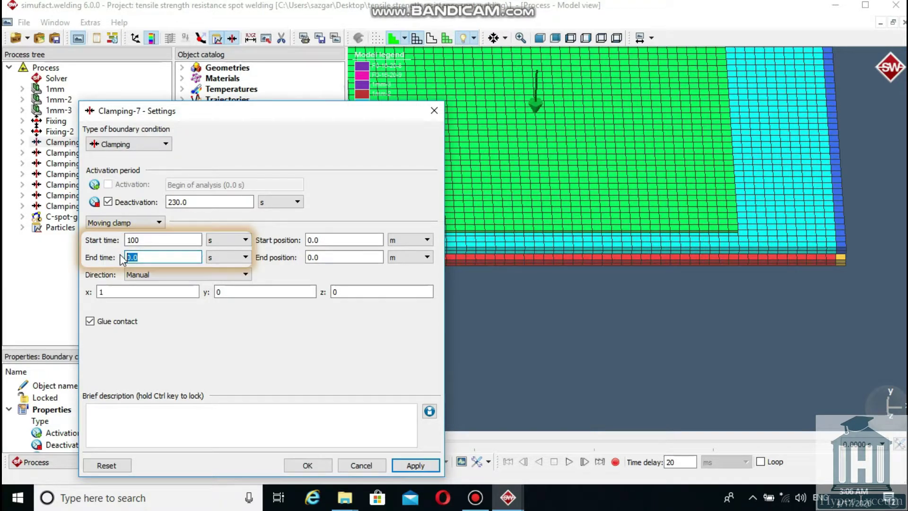
{"action": "type", "text": "230"}
{"action": "left_click_drag", "start_coordinate": [109, 292], "coordinate": [90, 300]}
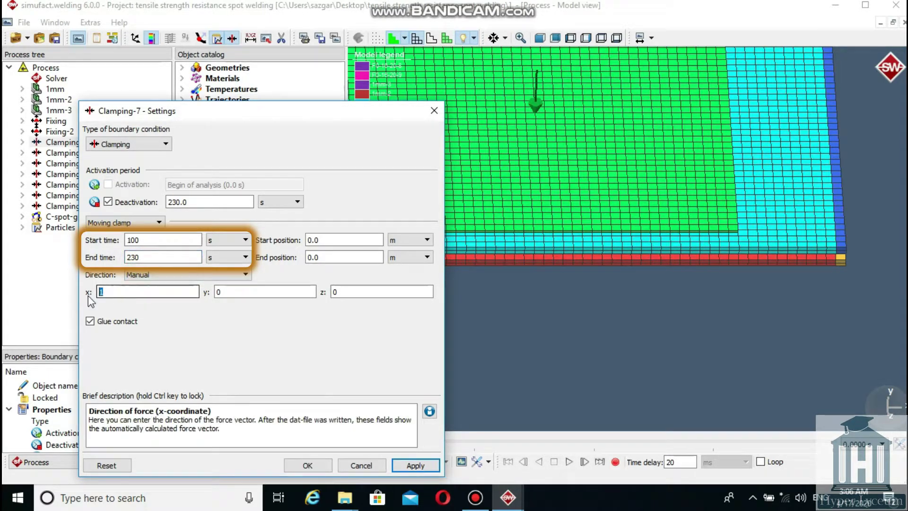
{"action": "type", "text": "-1"}
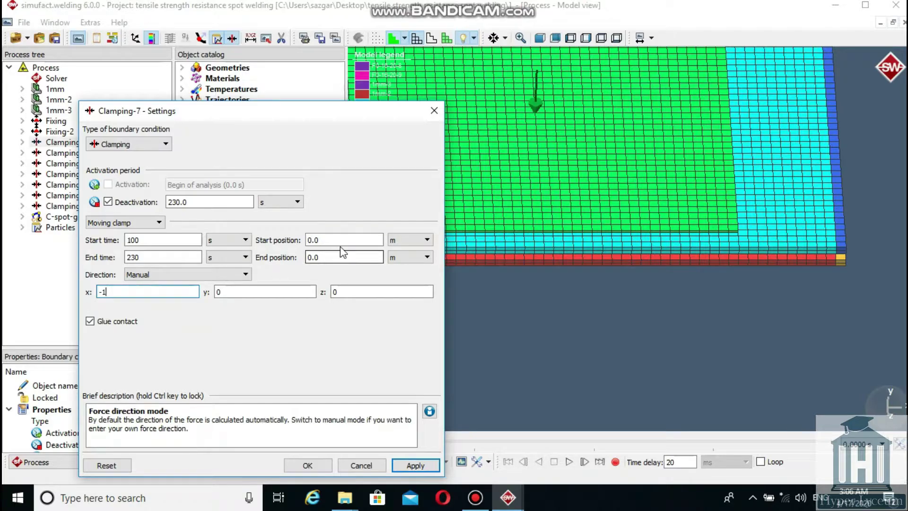
- Set Clamping-7's position units to mm with an end position of 17.3 mm, and apply
{"action": "left_click", "coordinate": [399, 256]}
{"action": "left_click", "coordinate": [413, 284]}
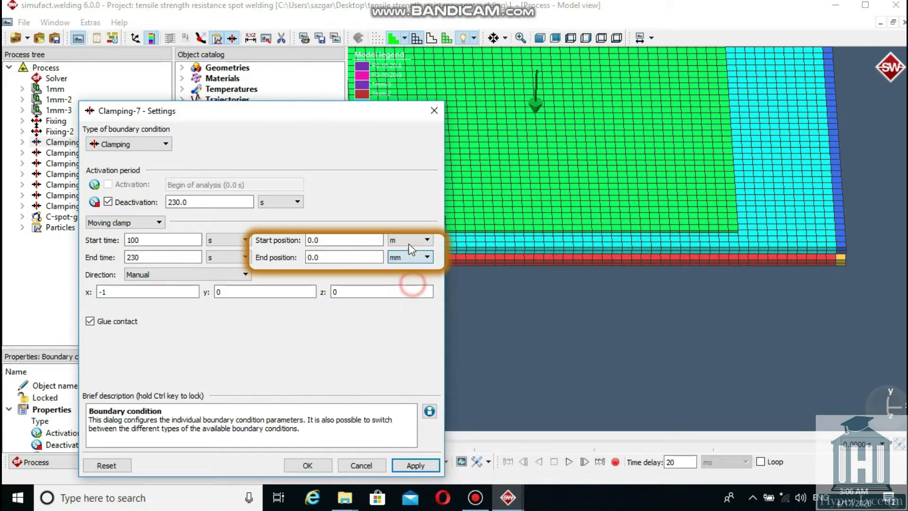
{"action": "left_click", "coordinate": [409, 240]}
{"action": "left_click", "coordinate": [407, 268]}
{"action": "left_click_drag", "start_coordinate": [333, 253], "coordinate": [295, 261]}
{"action": "type", "text": "17.3"}
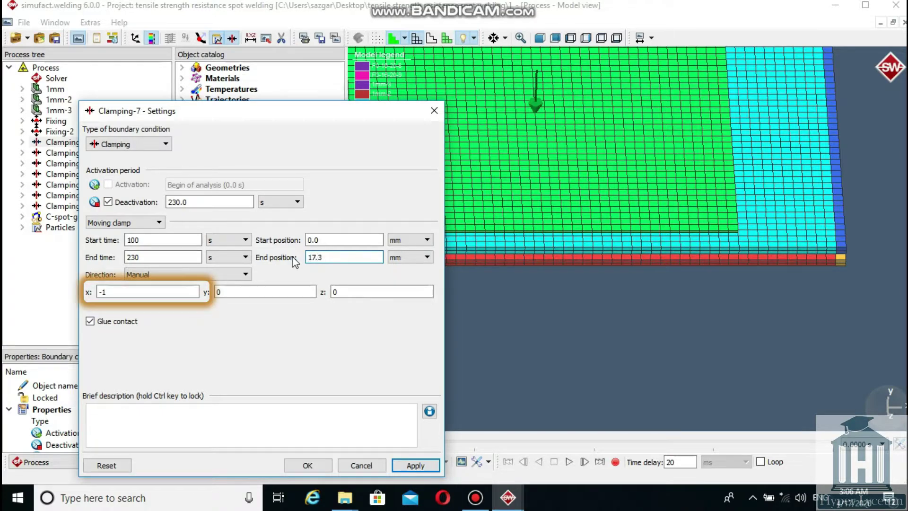
{"action": "left_click", "coordinate": [411, 466]}
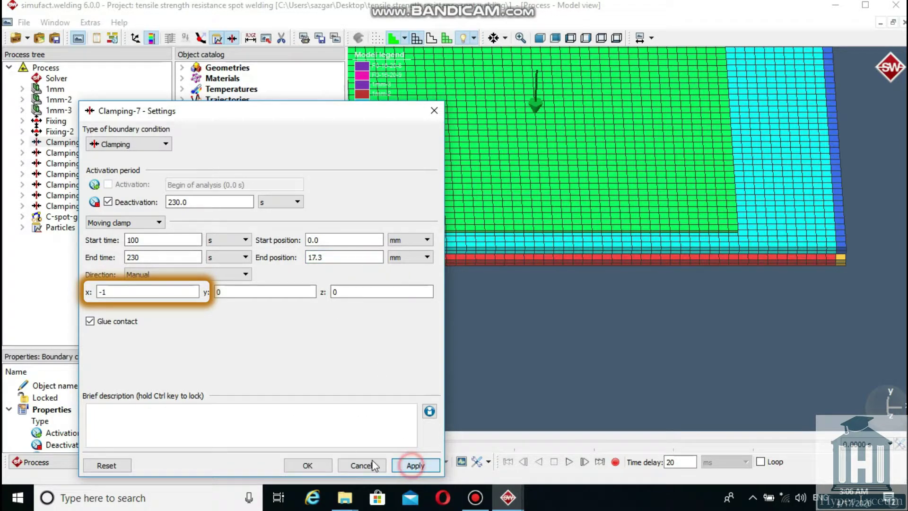
{"action": "left_click", "coordinate": [308, 466]}
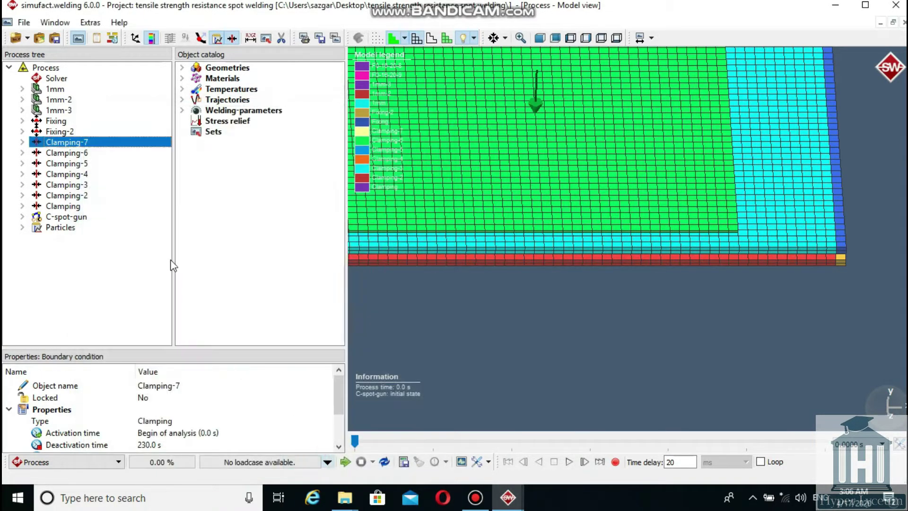
- Make Clamping-6 deactivate at 100 s
{"action": "double_click", "coordinate": [91, 154]}
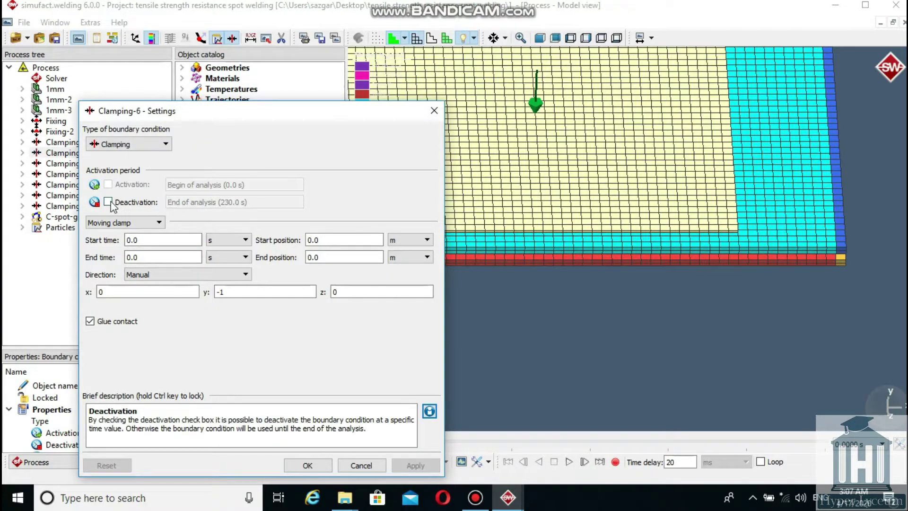
{"action": "left_click", "coordinate": [108, 202]}
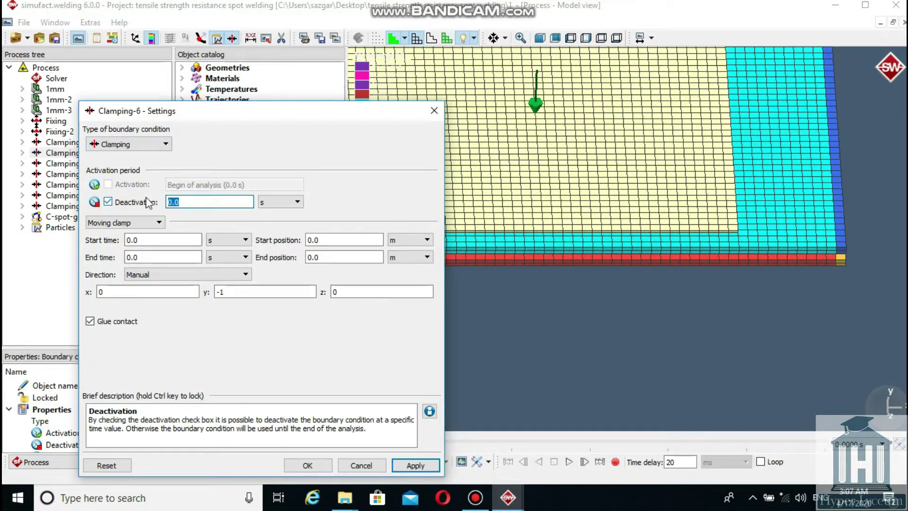
{"action": "type", "text": "100"}
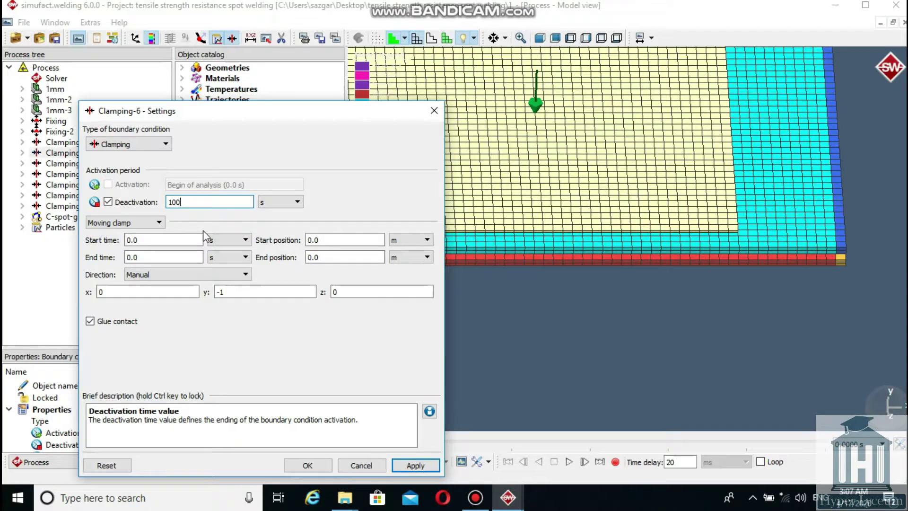
{"action": "left_click", "coordinate": [317, 466]}
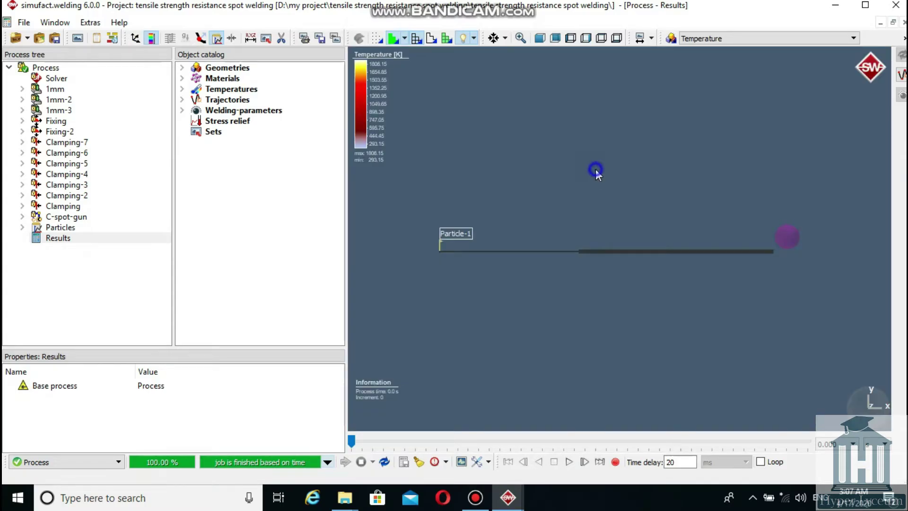
- Orbit the welded sheets to view the temperature results from another angle
{"action": "left_click_drag", "start_coordinate": [595, 168], "coordinate": [717, 322]}
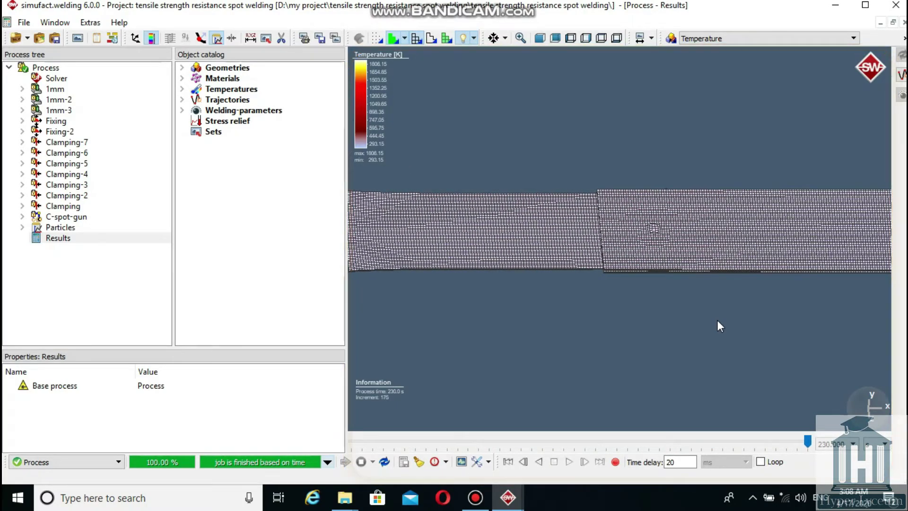
{"action": "right_click", "coordinate": [61, 239]}
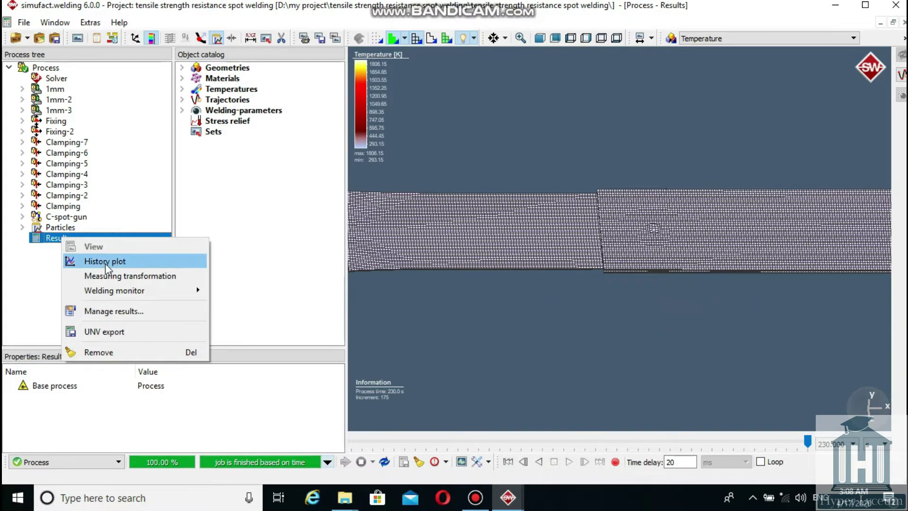
{"action": "left_click", "coordinate": [106, 263]}
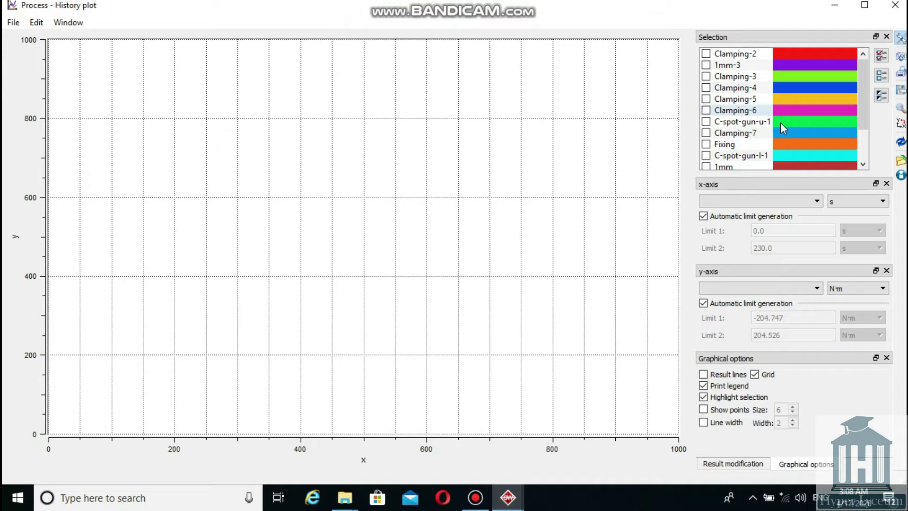
{"action": "left_click", "coordinate": [706, 133]}
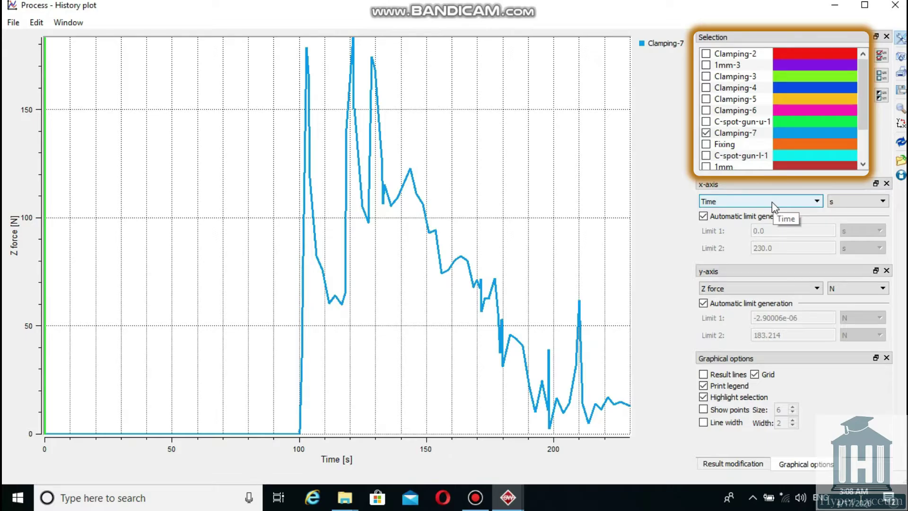
{"action": "left_click", "coordinate": [816, 288]}
{"action": "left_click", "coordinate": [776, 308]}
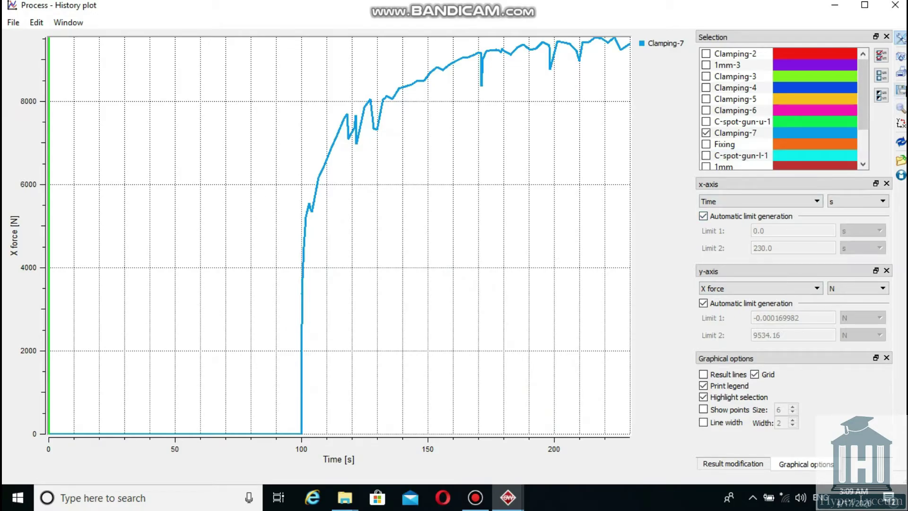
{"action": "left_click", "coordinate": [900, 91]}
{"action": "left_click", "coordinate": [900, 91]}
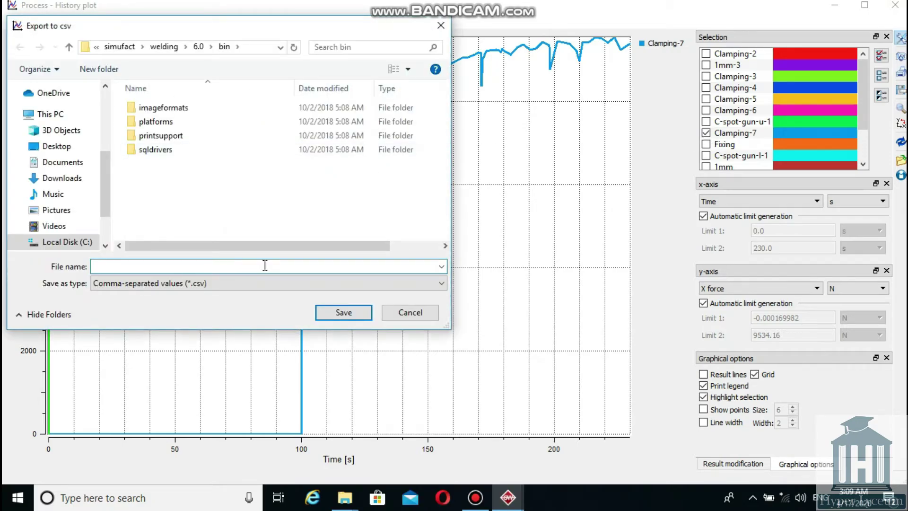
{"action": "key", "text": "Escape"}
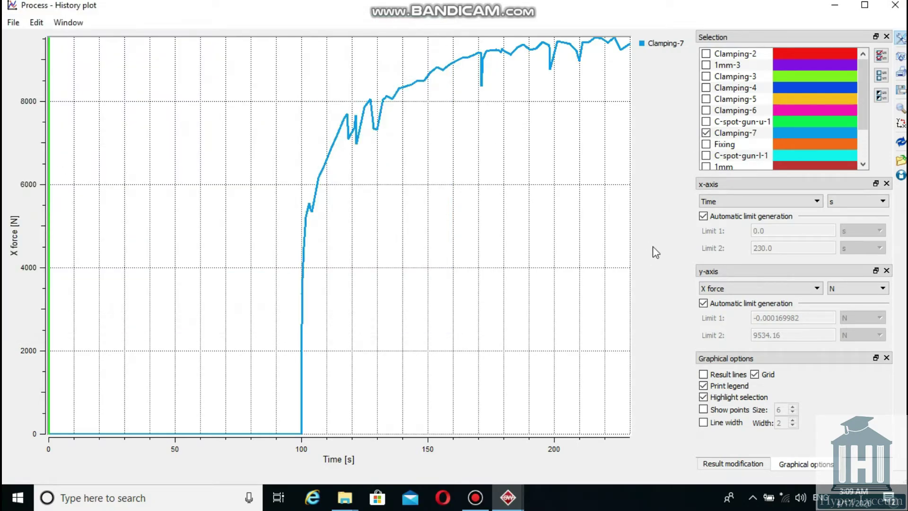
{"action": "left_click", "coordinate": [896, 4]}
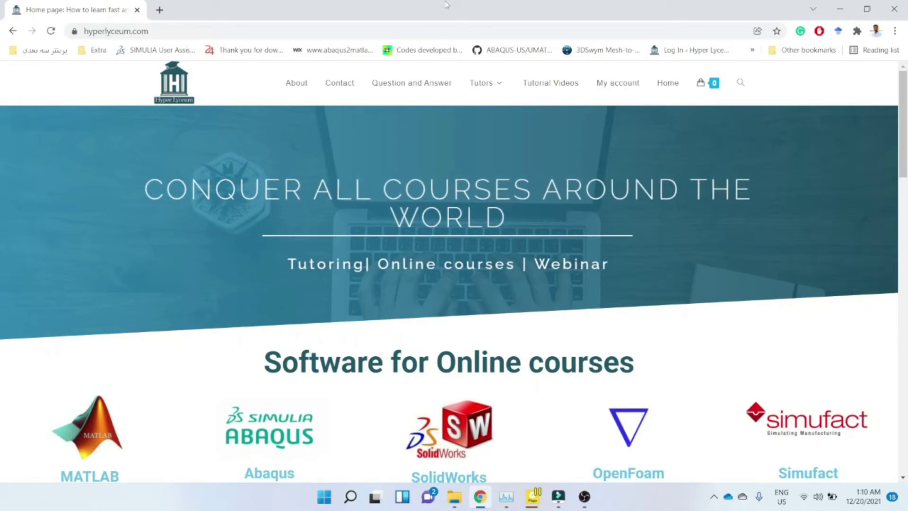
- Open a tutor's profile from the Tutors menu and scroll down to their contact details
{"action": "mouse_move", "coordinate": [488, 83]}
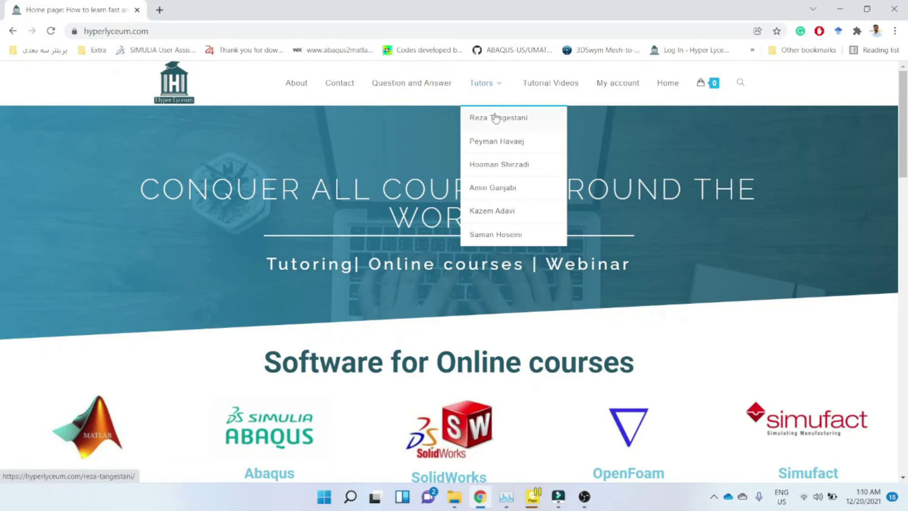
{"action": "left_click", "coordinate": [503, 185]}
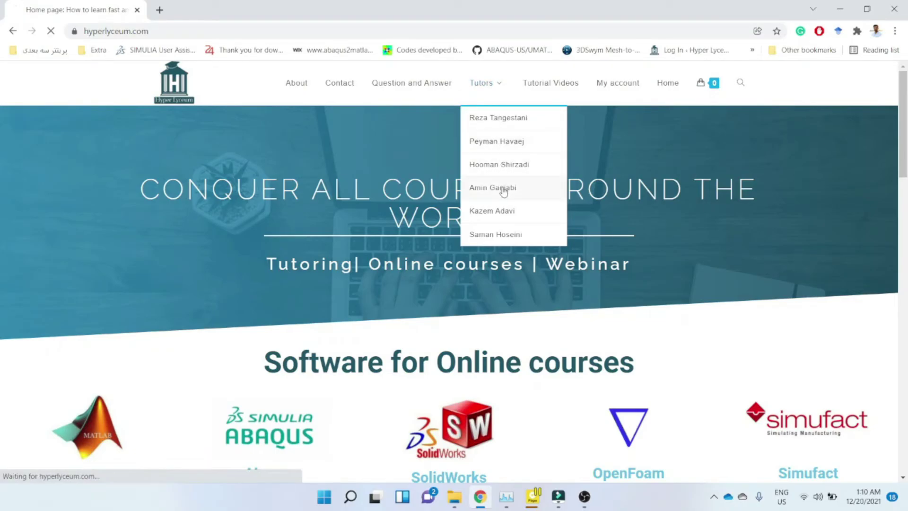
{"action": "scroll", "coordinate": [504, 190], "scroll_direction": "down", "scroll_amount": 8}
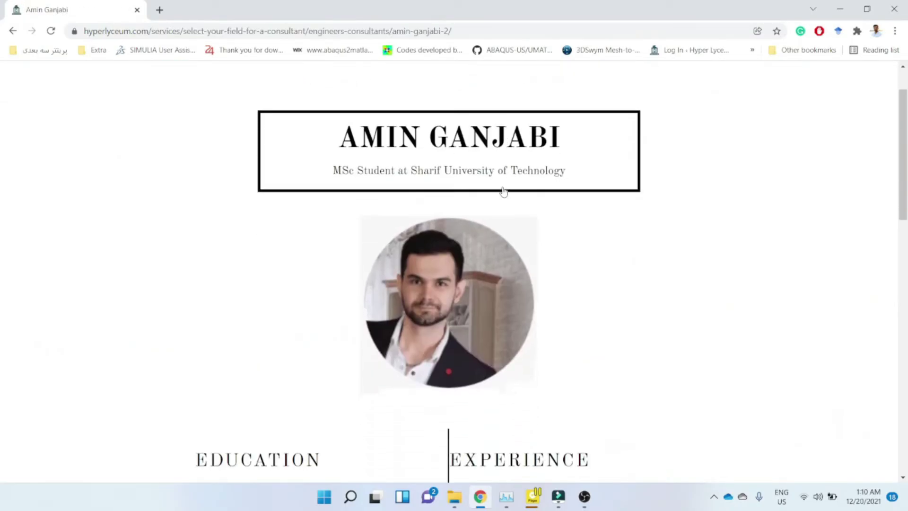
{"action": "scroll", "coordinate": [504, 192], "scroll_direction": "down", "scroll_amount": 4}
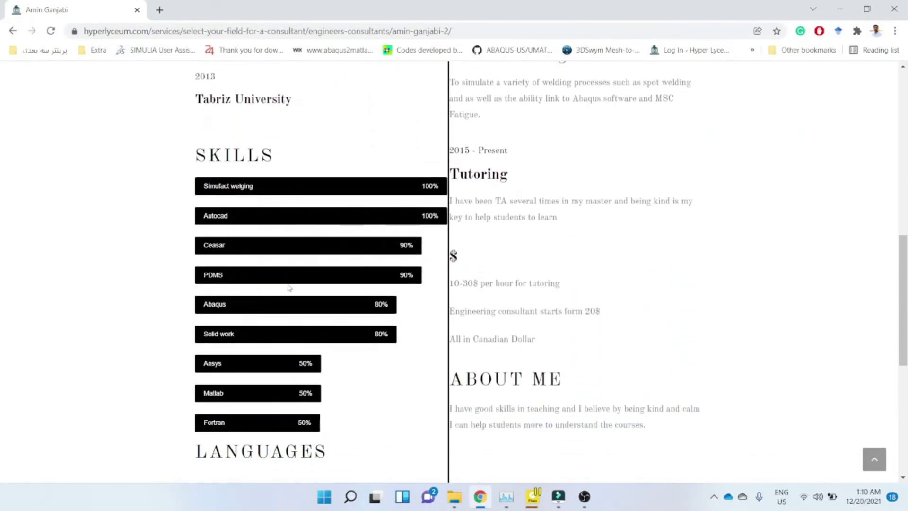
{"action": "scroll", "coordinate": [289, 291], "scroll_direction": "down", "scroll_amount": 4}
{"action": "scroll", "coordinate": [288, 315], "scroll_direction": "down", "scroll_amount": 4}
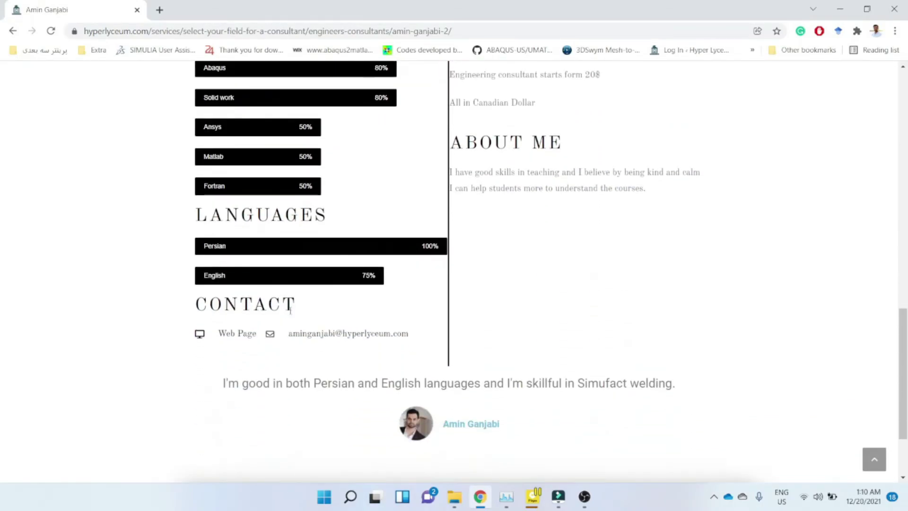